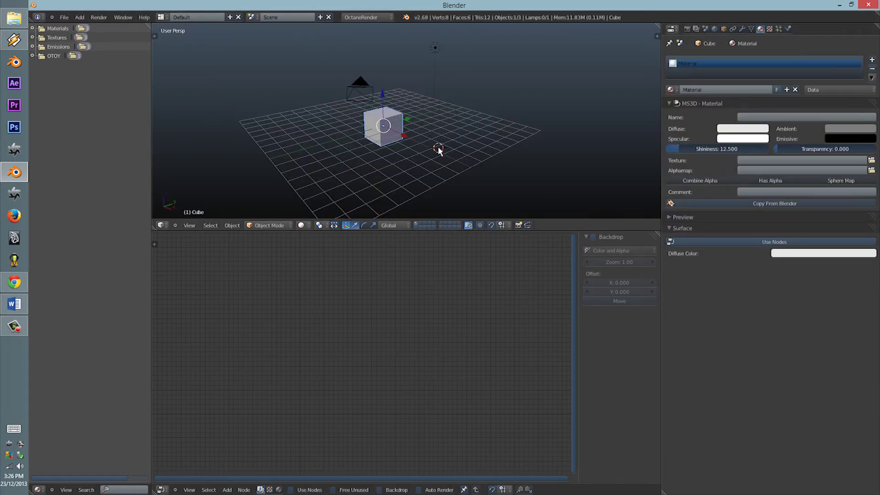
Add a plane mesh and scale it up into a large floor.
{"action": "key", "text": "shift+a"}
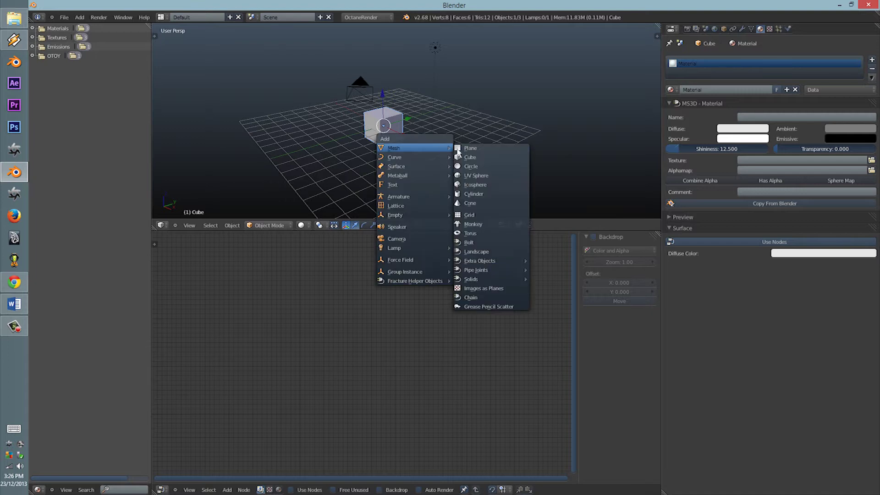
{"action": "left_click", "coordinate": [476, 151]}
{"action": "key", "text": "s"}
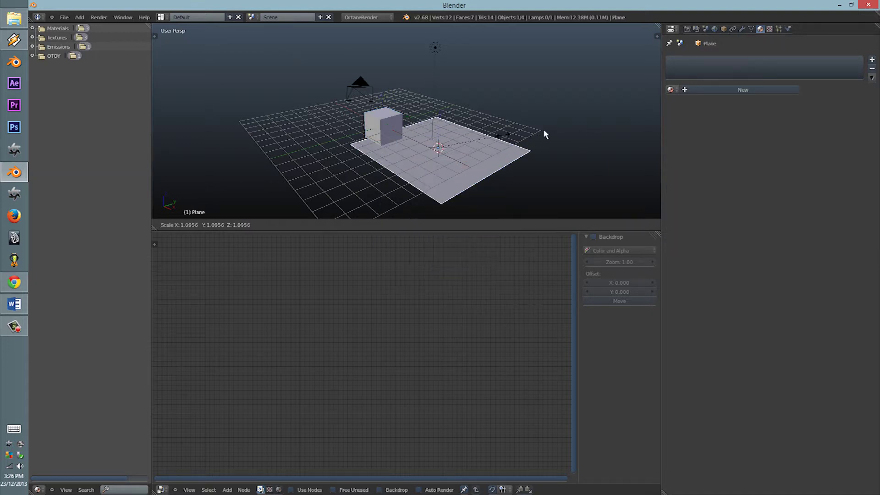
{"action": "left_click", "coordinate": [543, 128]}
Move the plane along Z so it lies beneath the cube.
{"action": "key", "text": "g"}
{"action": "key", "text": "z"}
{"action": "left_click", "coordinate": [440, 153]}
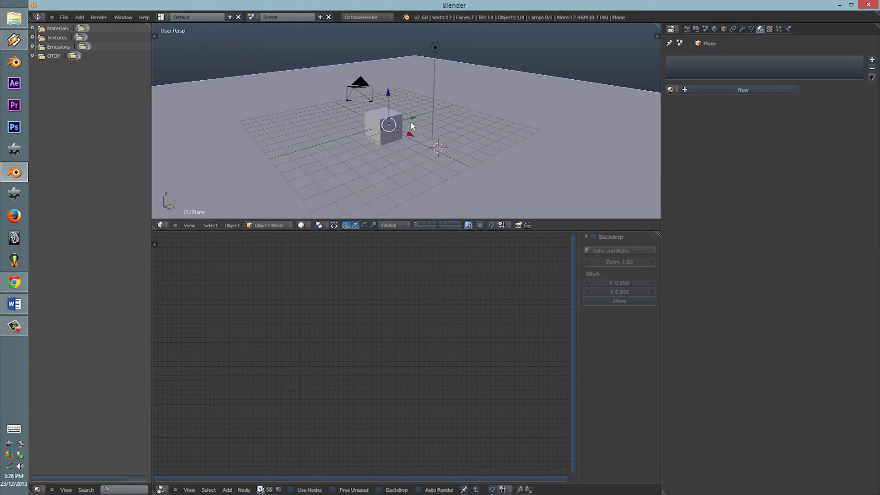
{"action": "key", "text": "g"}
{"action": "key", "text": "z"}
{"action": "left_click", "coordinate": [413, 138]}
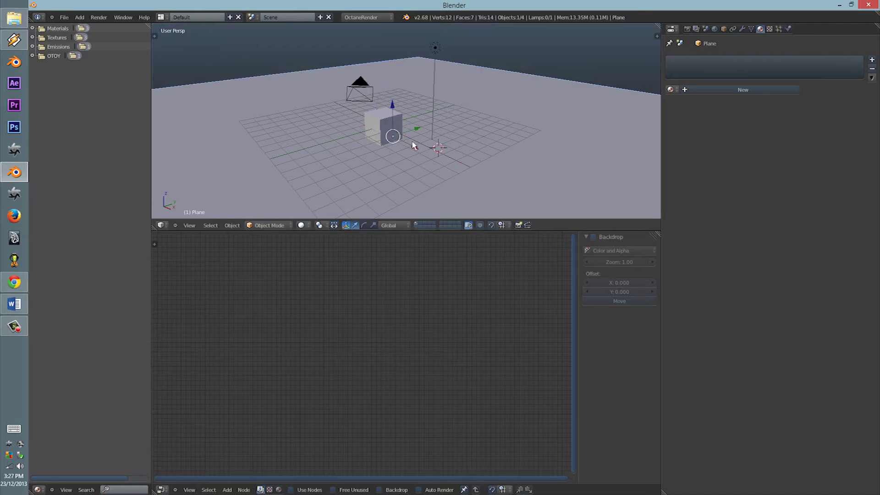
View the scene through the camera with Rendered shading for a live Octane render.
{"action": "key", "text": "KP_0"}
{"action": "left_click", "coordinate": [307, 224]}
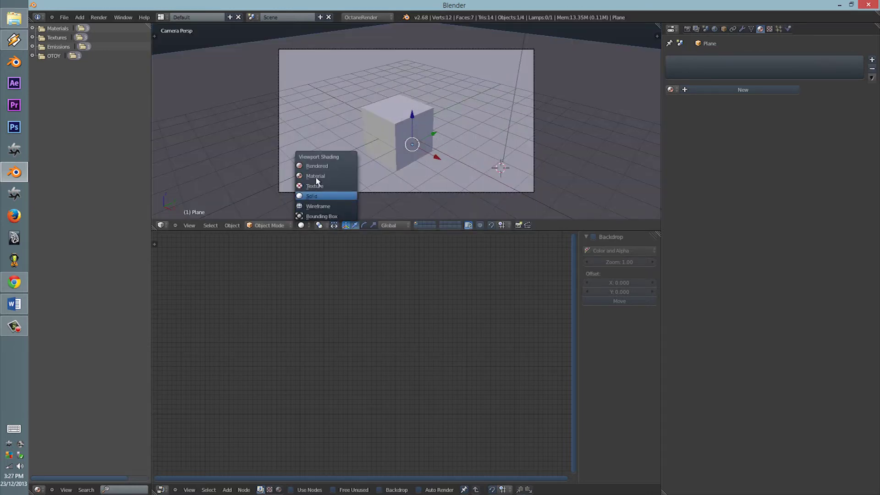
{"action": "left_click", "coordinate": [348, 169]}
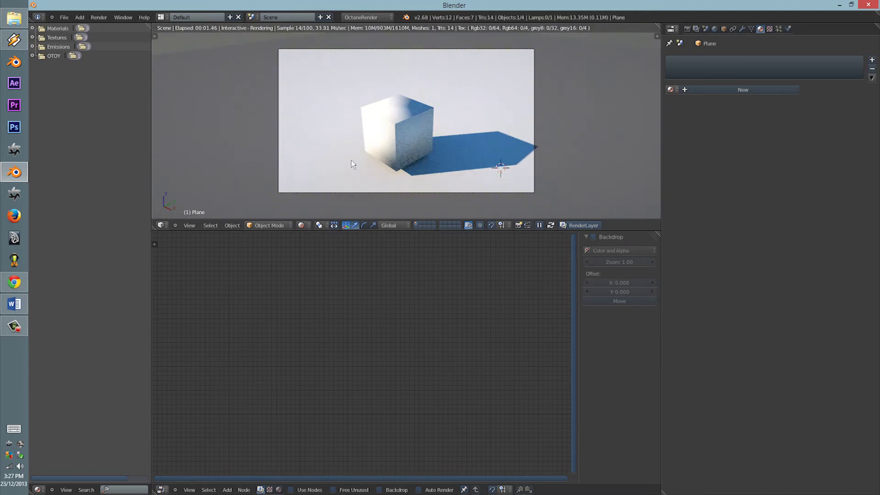
Select the cube, cancel the accidental move, and show the scene's render settings.
{"action": "right_click", "coordinate": [380, 142]}
{"action": "key", "text": "g"}
{"action": "key", "text": "Escape"}
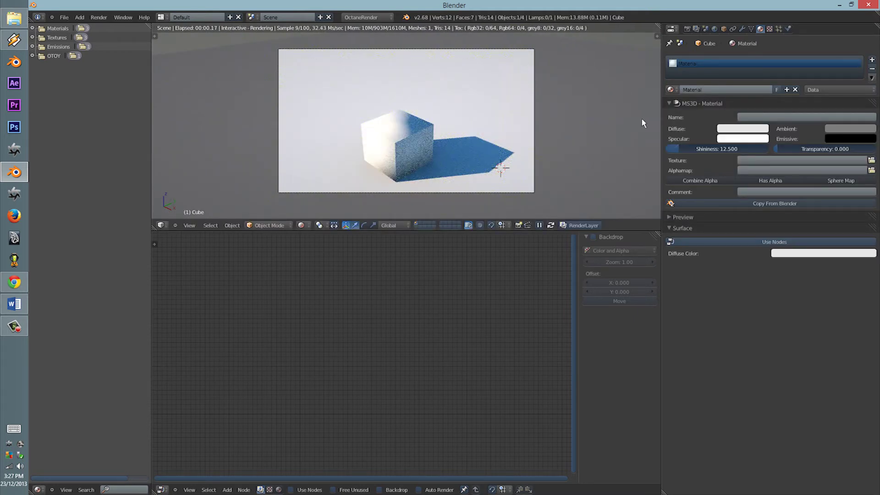
{"action": "left_click", "coordinate": [687, 28]}
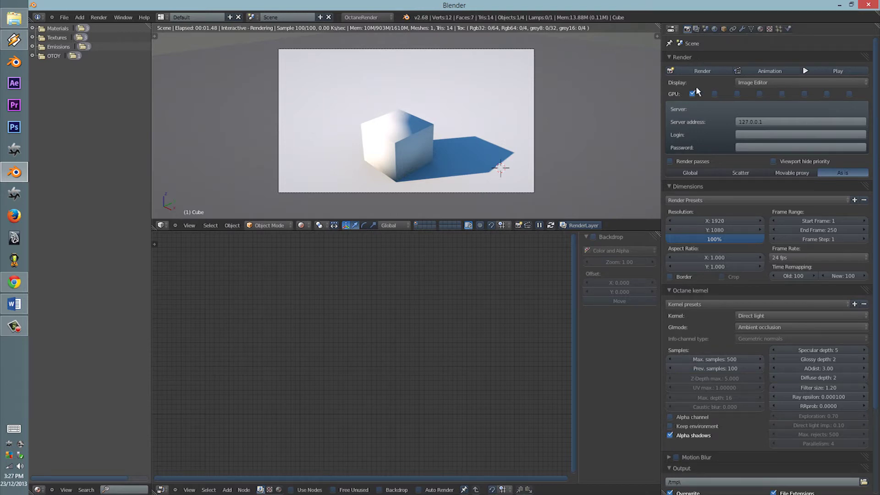
Collapse the Render, Dimensions and Output panels to expose the Octane kernel settings.
{"action": "left_click", "coordinate": [694, 57]}
{"action": "left_click", "coordinate": [694, 68]}
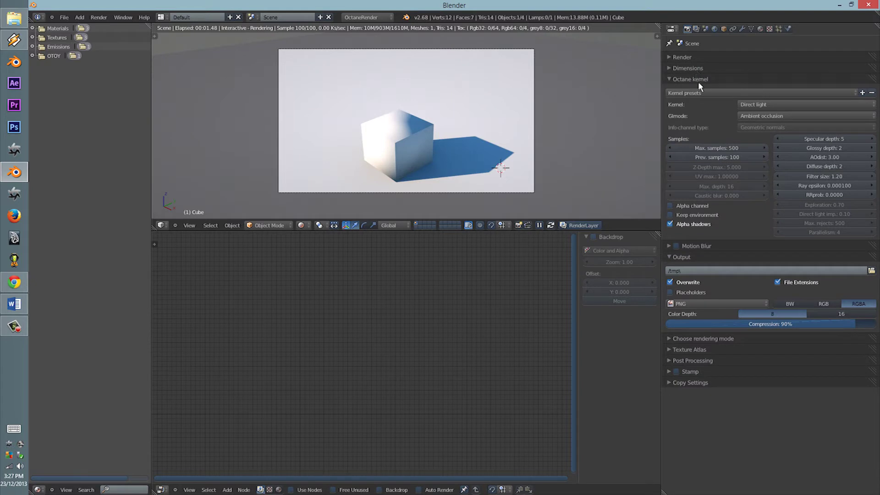
{"action": "left_click", "coordinate": [683, 257]}
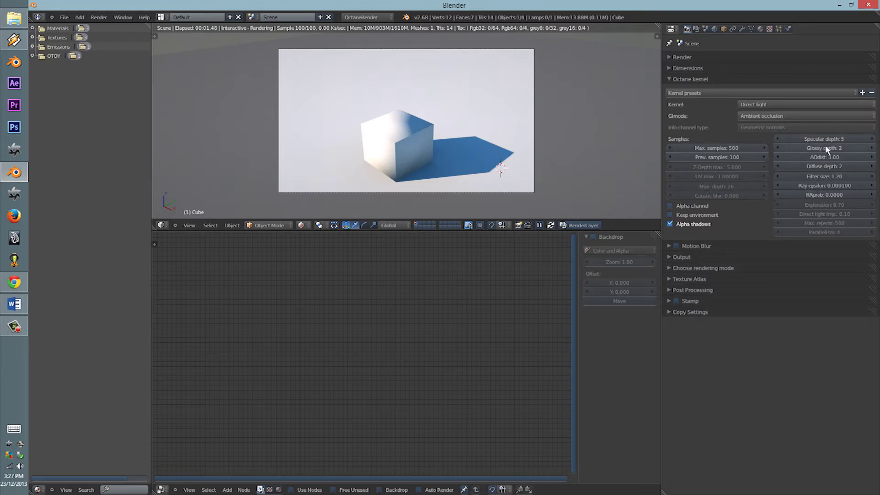
Keep the Direct light kernel and try the Ambient and Sample ambient GI modes.
{"action": "left_click", "coordinate": [765, 105]}
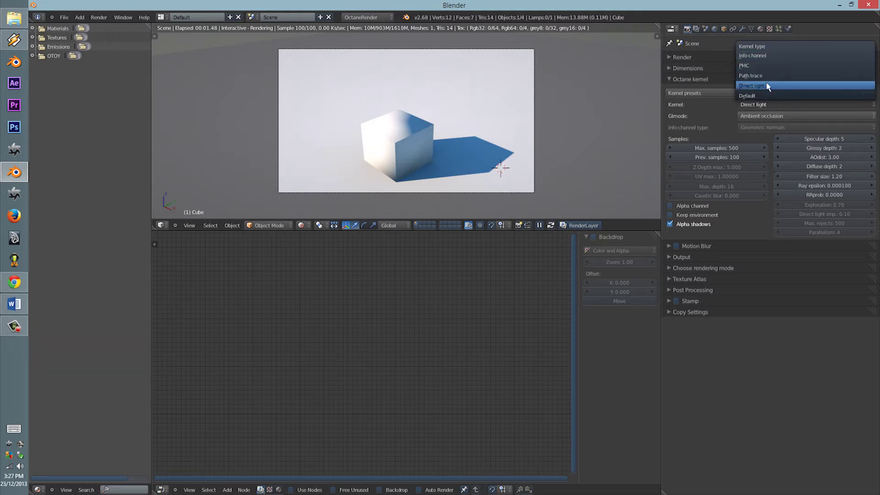
{"action": "left_click", "coordinate": [765, 86]}
{"action": "left_click", "coordinate": [773, 115]}
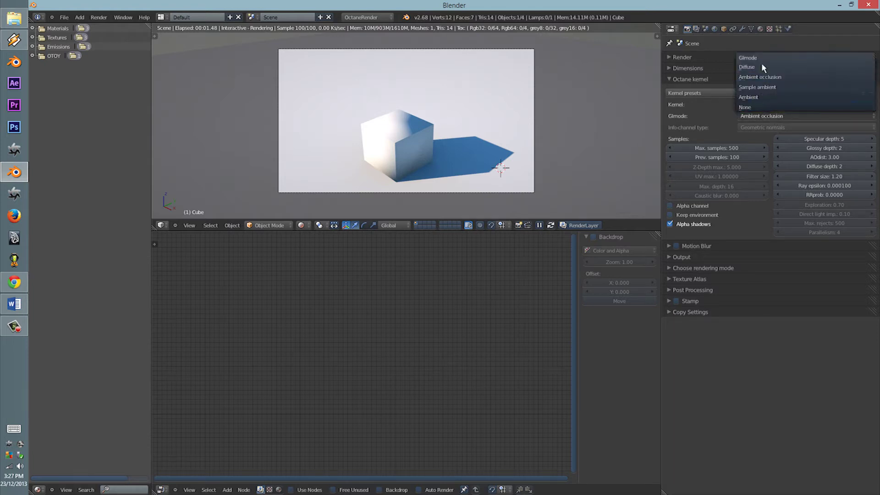
{"action": "left_click", "coordinate": [764, 99]}
{"action": "left_click", "coordinate": [767, 117]}
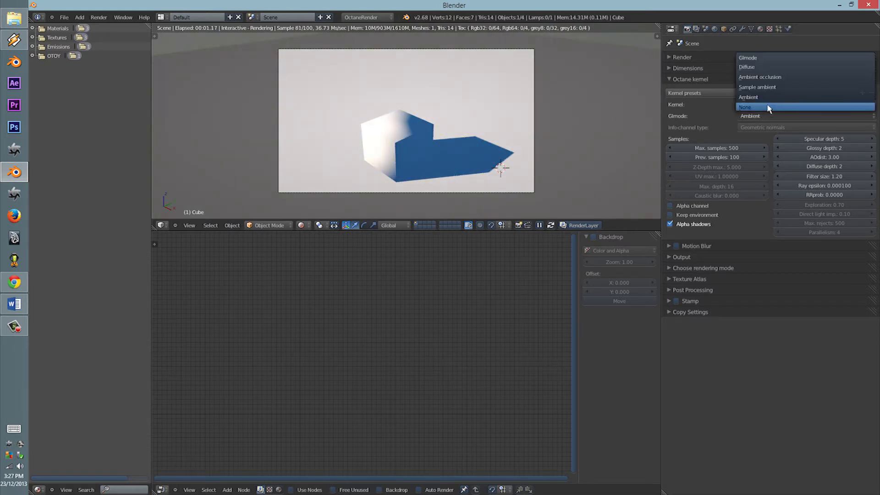
{"action": "left_click", "coordinate": [773, 91]}
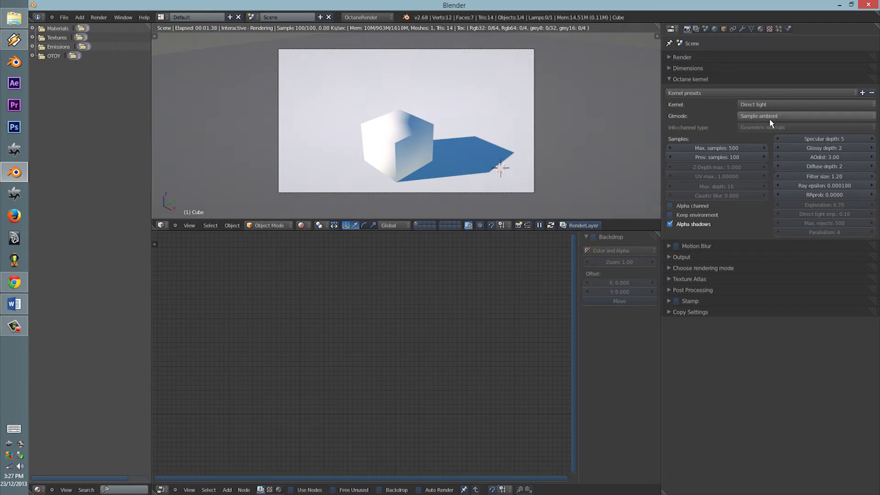
Try the Ambient occlusion GI mode, then set GI mode to Diffuse.
{"action": "left_click", "coordinate": [770, 115]}
{"action": "left_click", "coordinate": [772, 76]}
{"action": "left_click", "coordinate": [776, 115]}
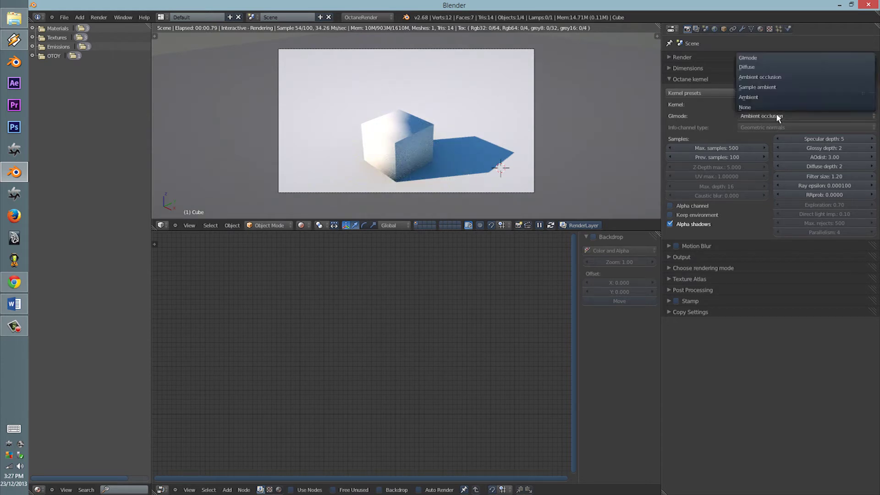
{"action": "left_click", "coordinate": [768, 67]}
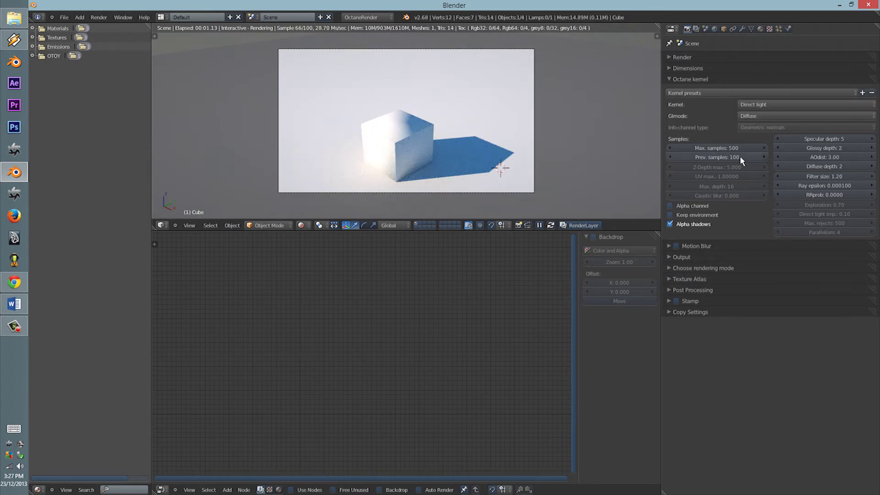
{"action": "left_click", "coordinate": [755, 116]}
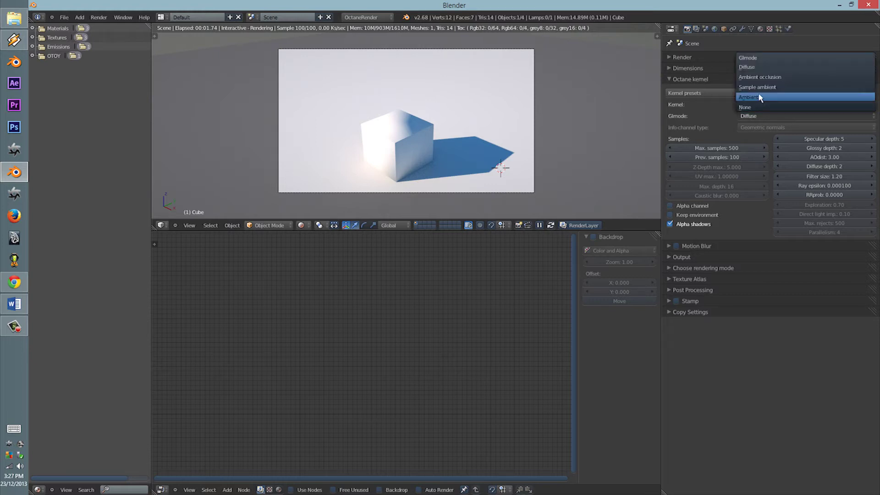
Raise max samples to 1016, preview samples and trace depths, and RRprob to 0.1000.
{"action": "left_click", "coordinate": [768, 67]}
{"action": "left_click_drag", "start_coordinate": [756, 150], "coordinate": [784, 151]}
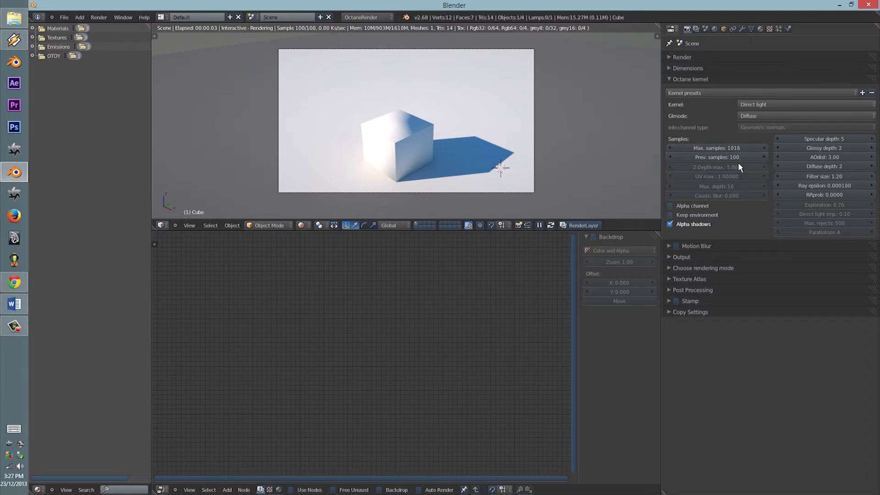
{"action": "left_click_drag", "start_coordinate": [739, 158], "coordinate": [817, 162]}
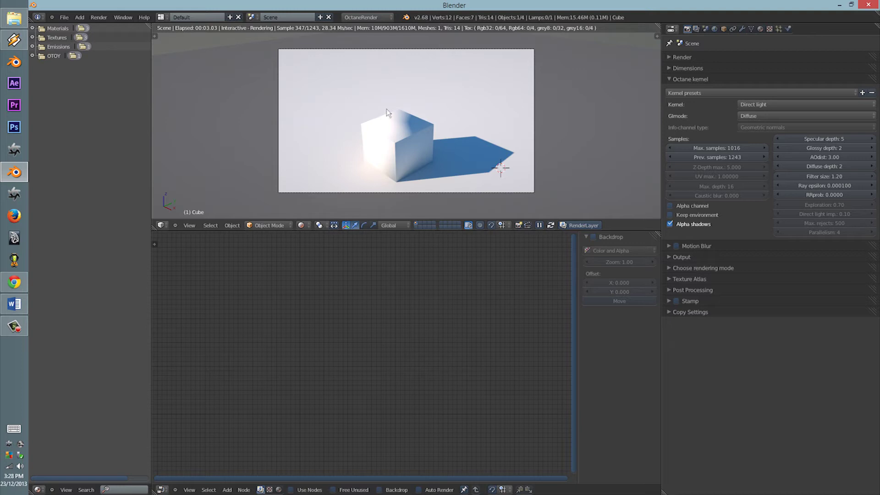
{"action": "left_click_drag", "start_coordinate": [822, 138], "coordinate": [850, 175]}
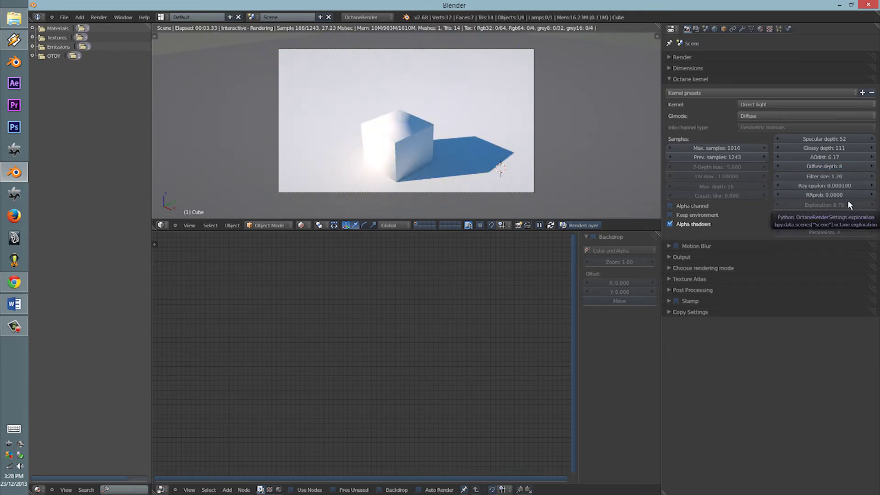
{"action": "left_click_drag", "start_coordinate": [835, 195], "coordinate": [846, 199]}
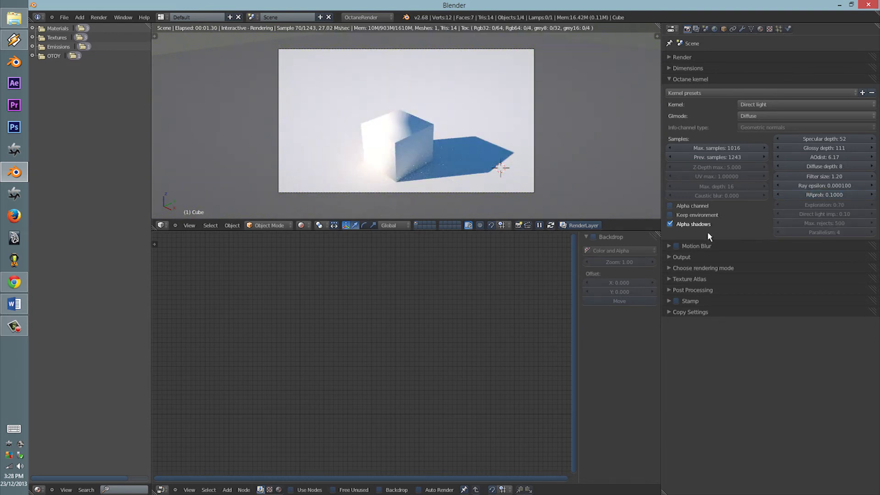
Enable Alpha channel with Alpha shadows on and Keep environment off.
{"action": "left_click", "coordinate": [690, 225]}
{"action": "left_click", "coordinate": [690, 224]}
{"action": "left_click", "coordinate": [689, 215]}
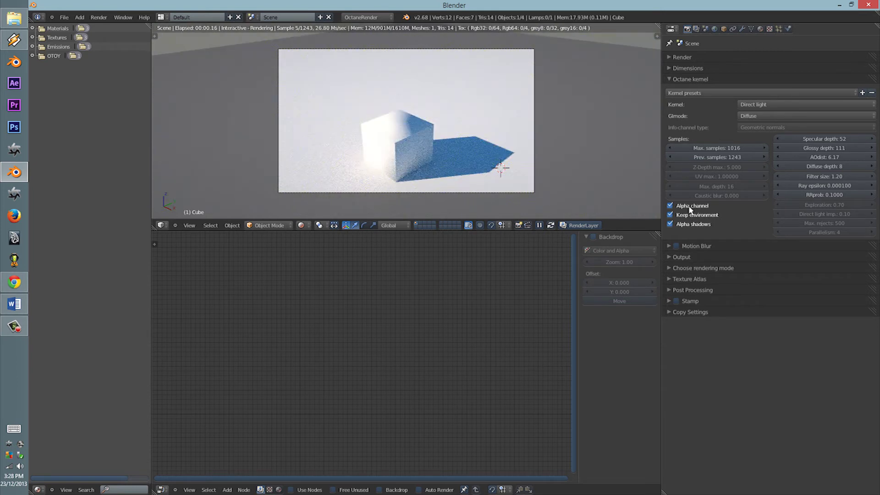
{"action": "left_click", "coordinate": [689, 215]}
{"action": "left_click", "coordinate": [687, 206]}
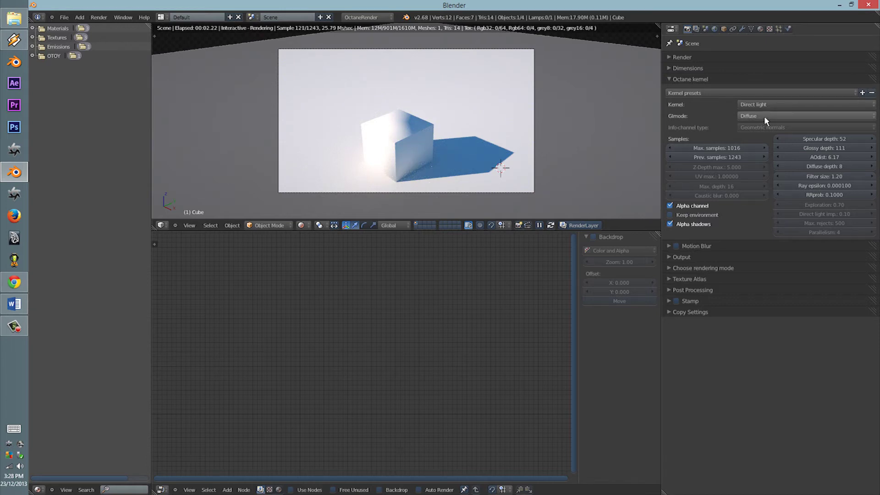
Switch the kernel to Path trace with max depth 225 and show the cube's material.
{"action": "left_click", "coordinate": [768, 105]}
{"action": "left_click", "coordinate": [761, 77]}
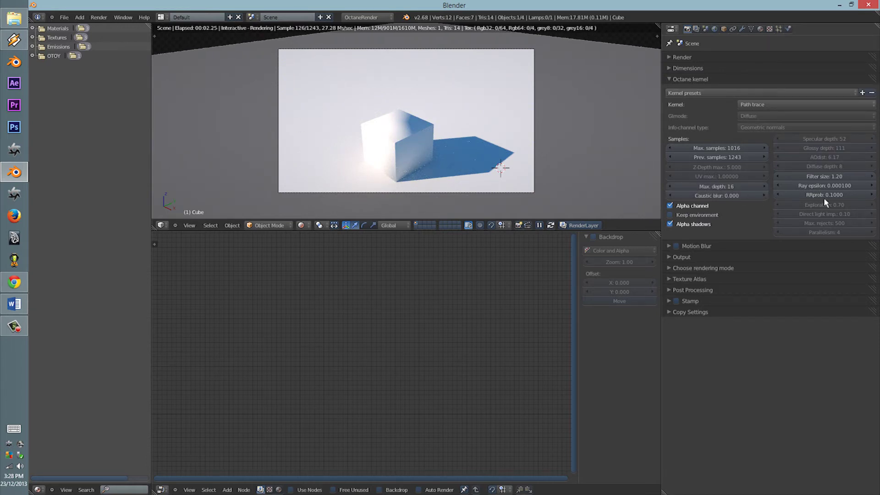
{"action": "left_click_drag", "start_coordinate": [747, 187], "coordinate": [797, 184]}
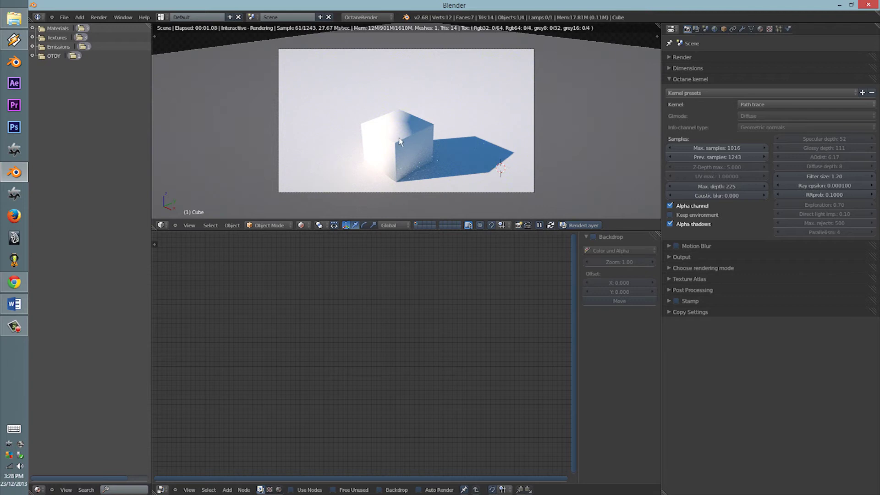
{"action": "left_click", "coordinate": [758, 29]}
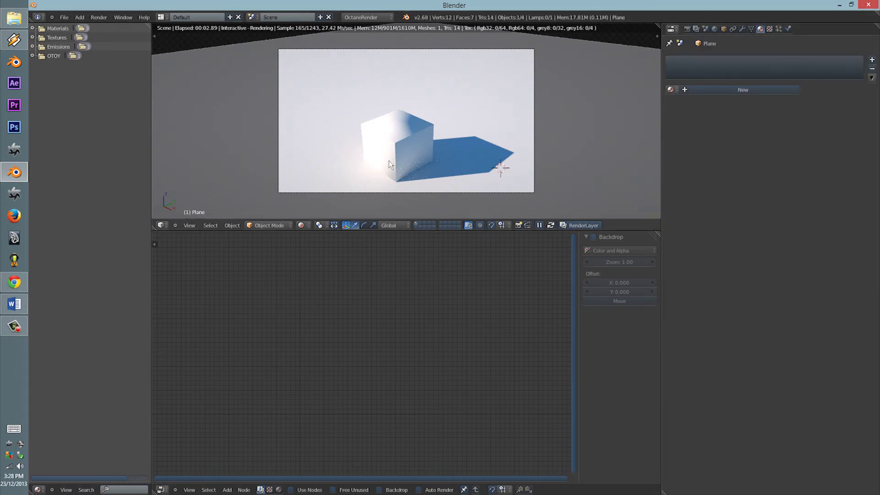
{"action": "right_click", "coordinate": [389, 143]}
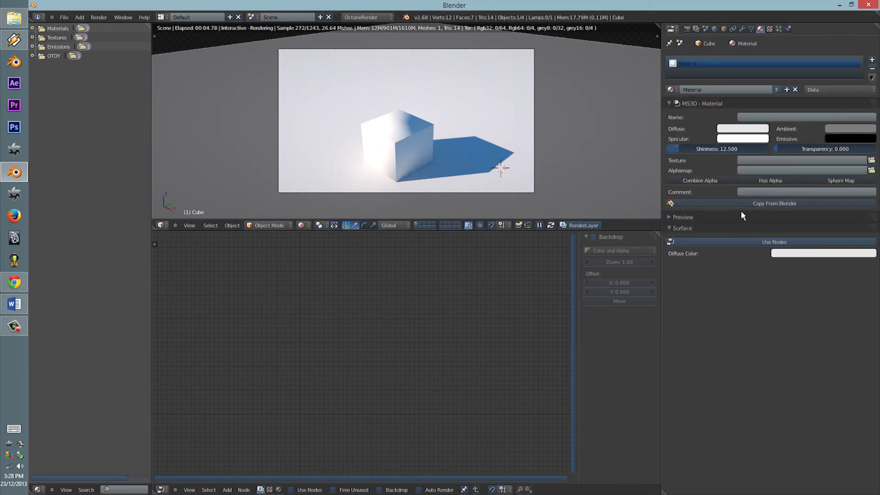
Enable Use Nodes and assign an Octane Specular Material to the cube's surface.
{"action": "left_click", "coordinate": [704, 242]}
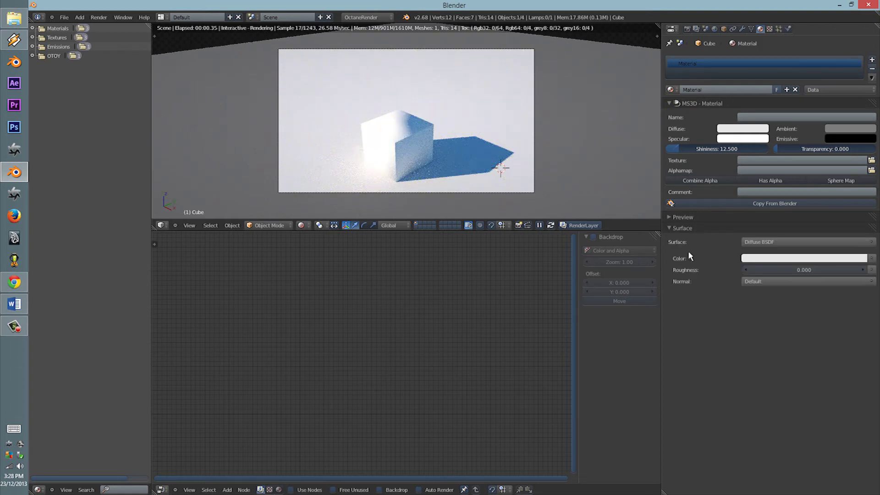
{"action": "left_click", "coordinate": [741, 241]}
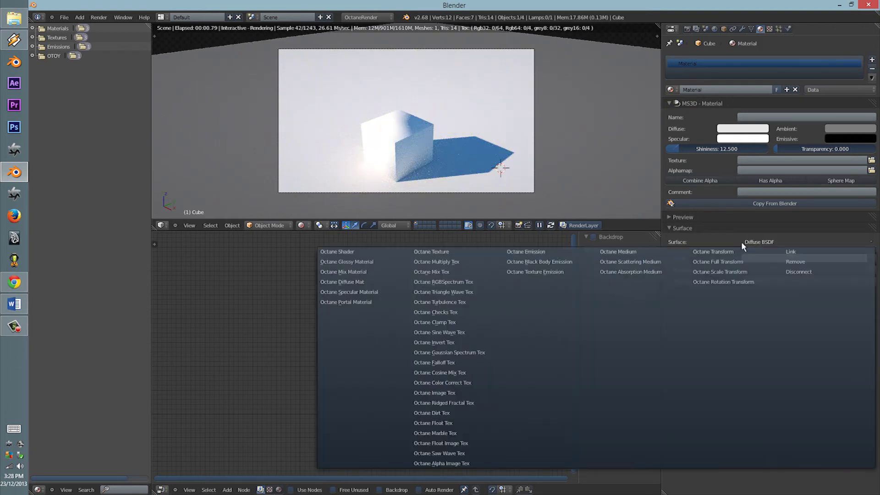
{"action": "left_click", "coordinate": [362, 289]}
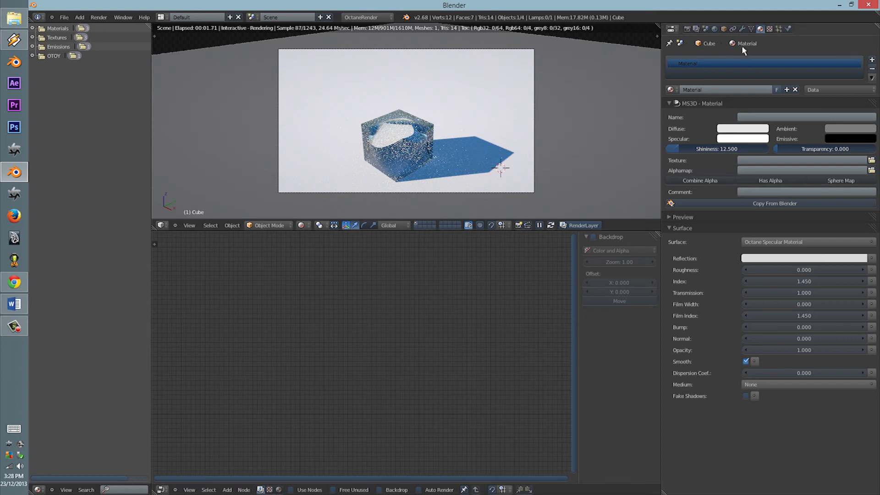
{"action": "left_click", "coordinate": [687, 29]}
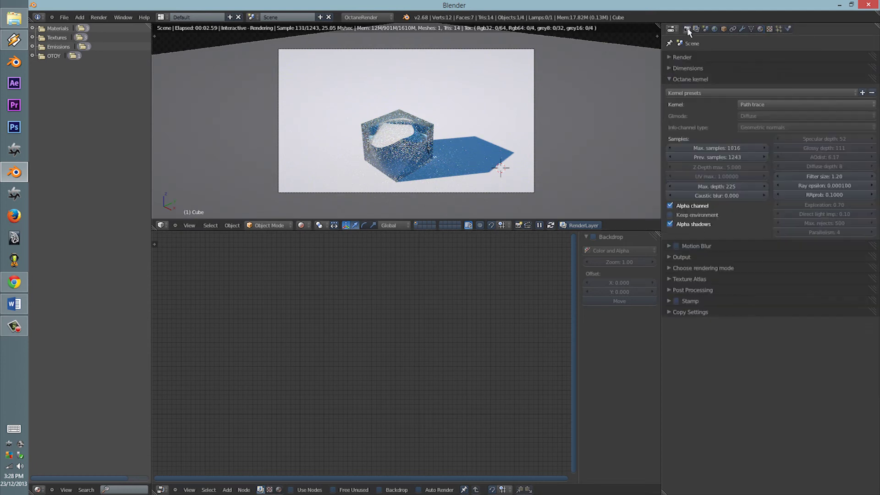
{"action": "left_click", "coordinate": [757, 105]}
Use the PMC kernel with Exploration 1.00, keep Max. depth at 225, and select the plane.
{"action": "left_click", "coordinate": [761, 67]}
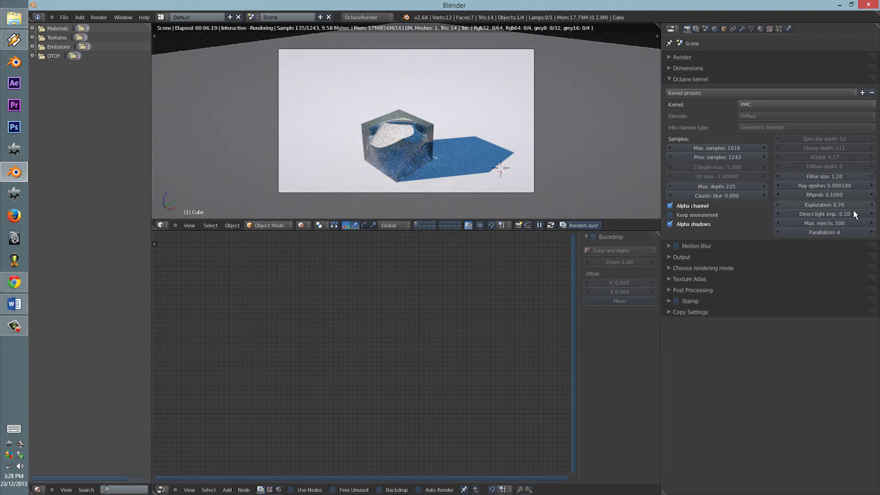
{"action": "left_click_drag", "start_coordinate": [843, 207], "coordinate": [858, 212]}
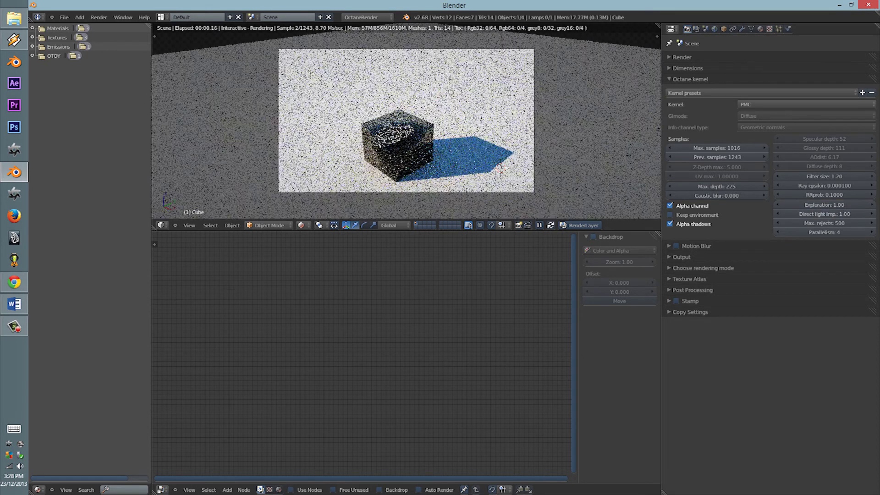
{"action": "double_click", "coordinate": [732, 186]}
{"action": "key", "text": "Return"}
{"action": "right_click", "coordinate": [405, 143]}
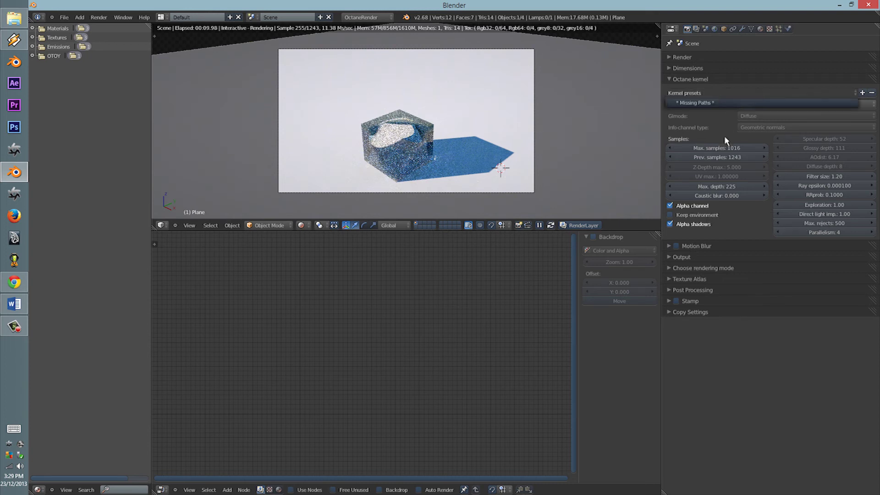
Switch to the Info-channel kernel showing Z-Depth, with Z-Depth max 18.001 and UV max 43.32801.
{"action": "left_click", "coordinate": [764, 105]}
{"action": "left_click", "coordinate": [762, 57]}
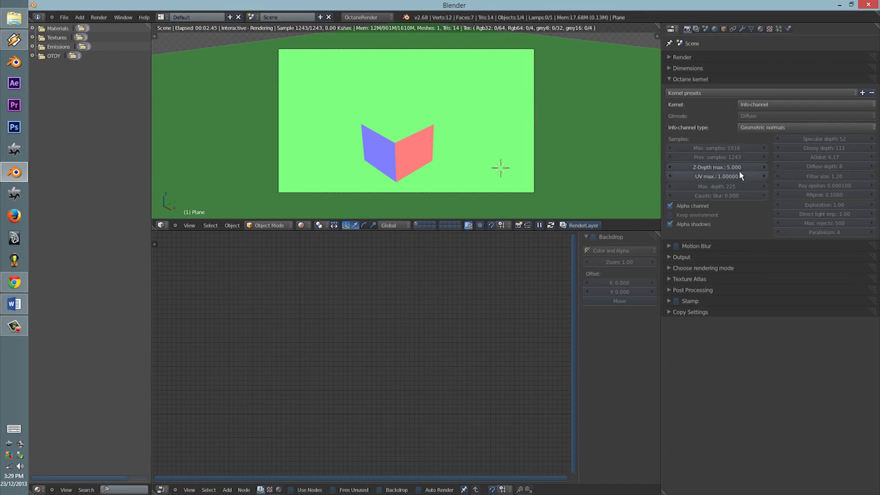
{"action": "left_click_drag", "start_coordinate": [738, 171], "coordinate": [753, 176]}
{"action": "left_click", "coordinate": [760, 127]}
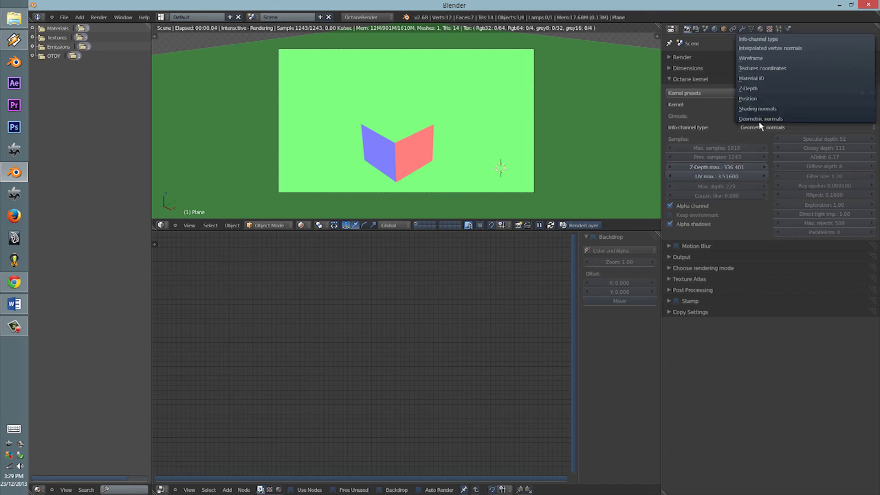
{"action": "left_click", "coordinate": [756, 90]}
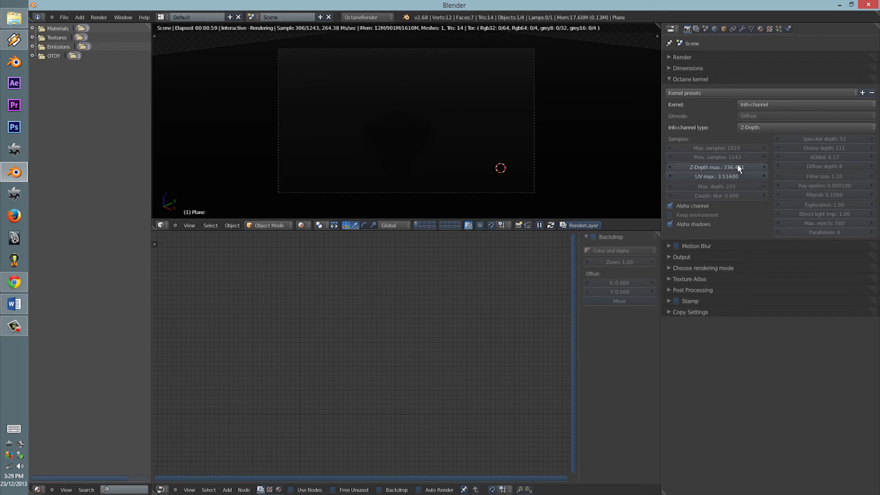
{"action": "mouse_move", "coordinate": [737, 165]}
{"action": "left_mouse_down"}
{"action": "mouse_move", "coordinate": [708, 170]}
{"action": "mouse_move", "coordinate": [712, 177]}
{"action": "mouse_move", "coordinate": [601, 186]}
{"action": "left_mouse_up"}
{"action": "left_click_drag", "start_coordinate": [685, 167], "coordinate": [683, 168]}
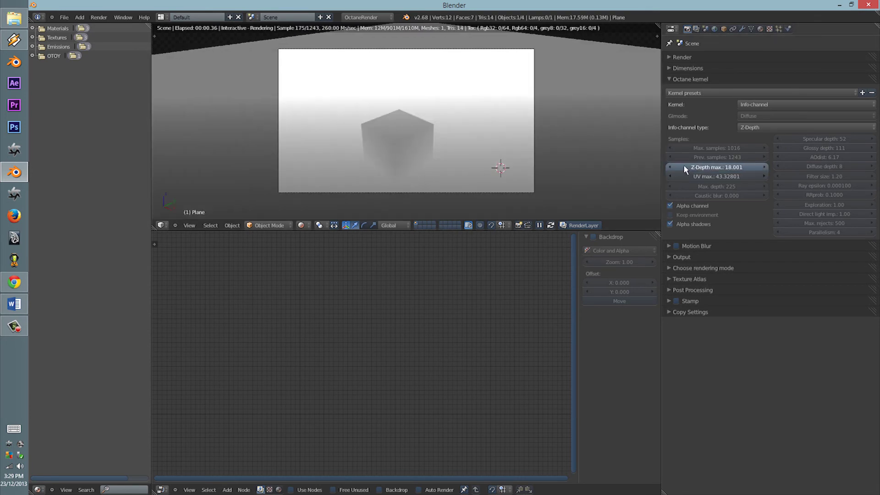
Preview the Geometric normals, Shading normals, Position and Z-Depth info-channel passes.
{"action": "left_click", "coordinate": [759, 127]}
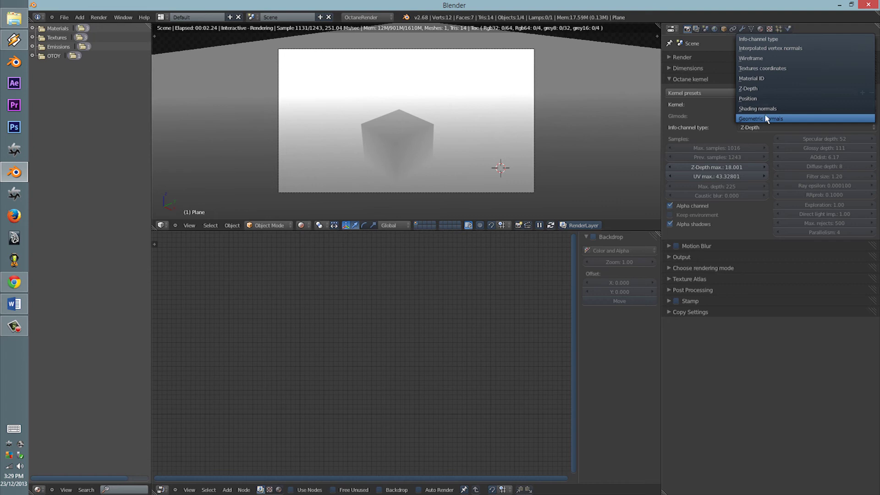
{"action": "left_click", "coordinate": [765, 115]}
{"action": "left_click", "coordinate": [759, 126]}
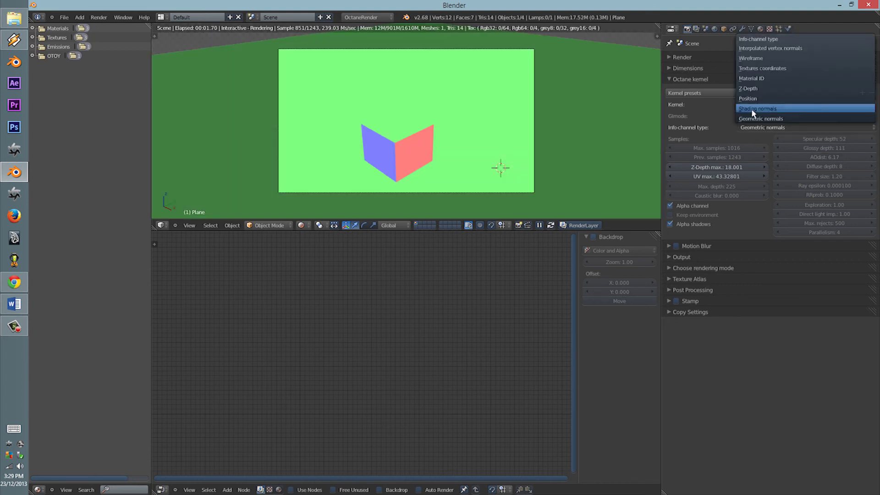
{"action": "left_click", "coordinate": [751, 110]}
{"action": "left_click", "coordinate": [749, 128]}
{"action": "left_click", "coordinate": [752, 115]}
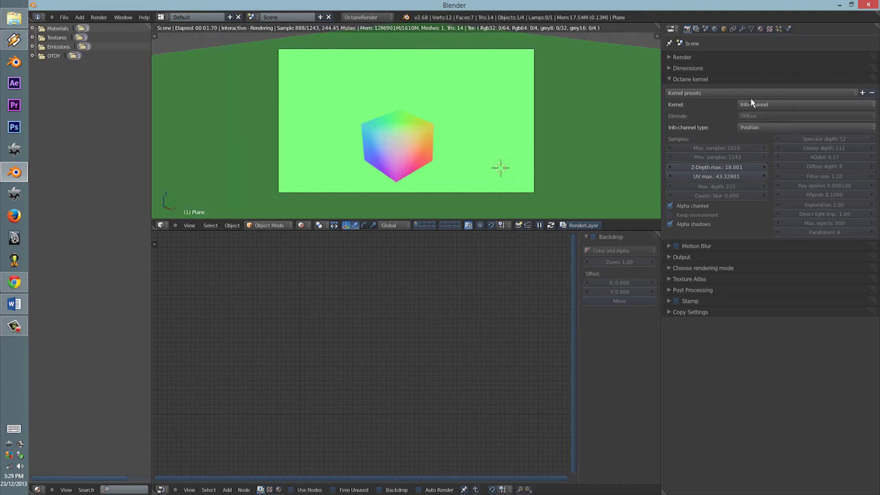
{"action": "left_click", "coordinate": [754, 128]}
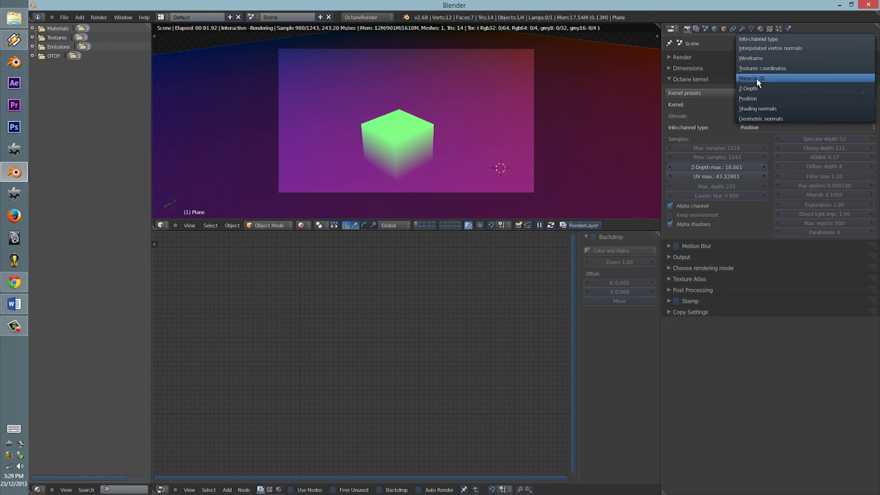
{"action": "left_click", "coordinate": [756, 88]}
Preview the Material ID, Texture coordinates and Wireframe passes.
{"action": "left_click", "coordinate": [755, 129]}
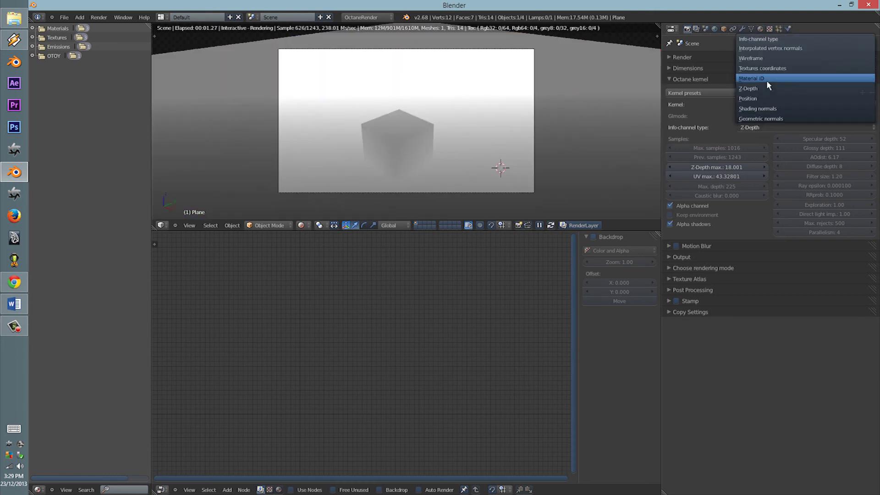
{"action": "left_click", "coordinate": [766, 81]}
{"action": "left_click", "coordinate": [760, 128]}
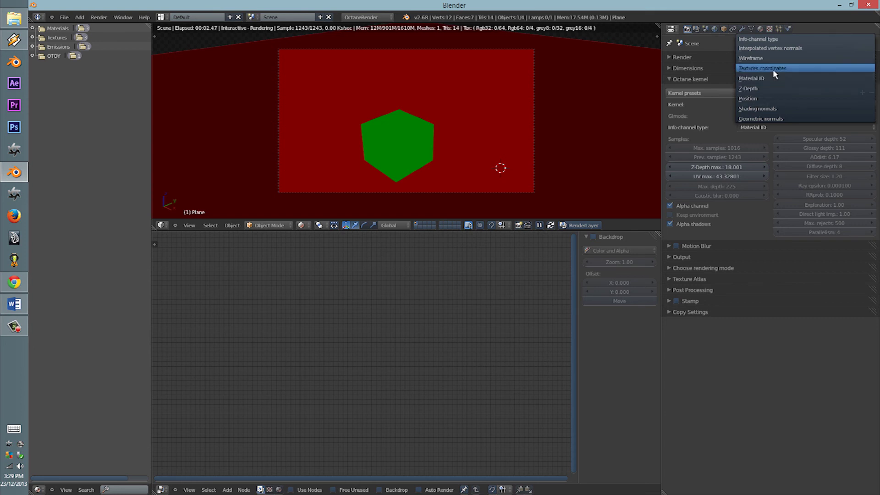
{"action": "left_click", "coordinate": [772, 68]}
{"action": "left_click", "coordinate": [768, 129]}
{"action": "left_click", "coordinate": [771, 79]}
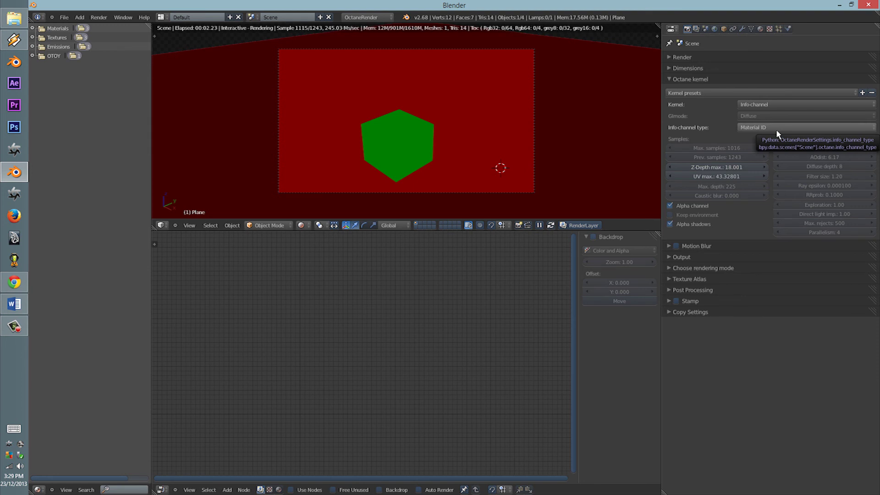
{"action": "left_click", "coordinate": [776, 129]}
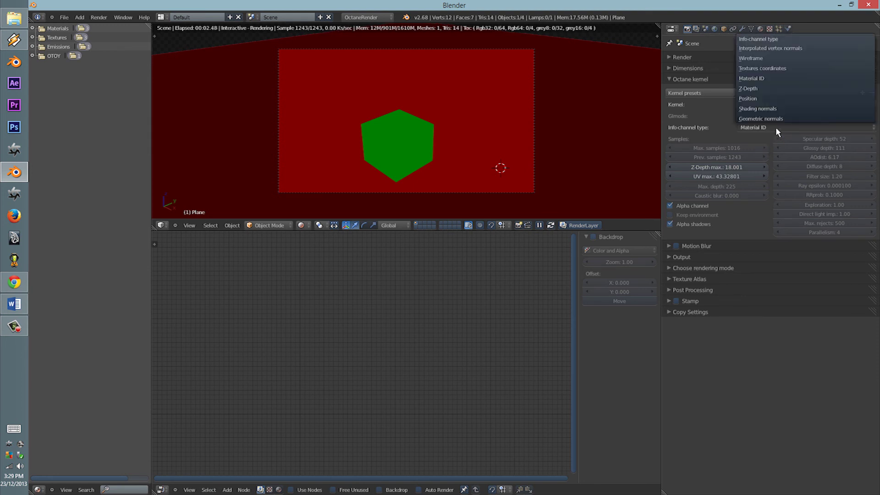
{"action": "left_click", "coordinate": [769, 59]}
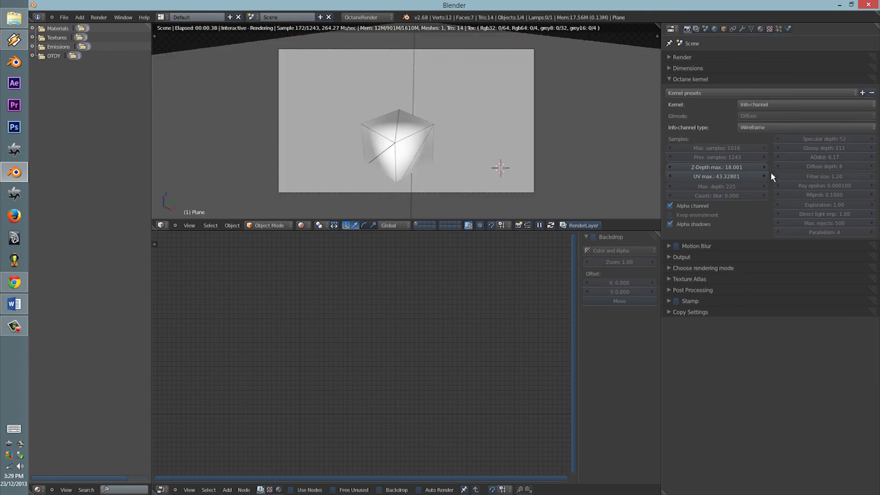
Preview Interpolated vertex normals and Shading normals, then settle on Geometric normals.
{"action": "left_click", "coordinate": [770, 128]}
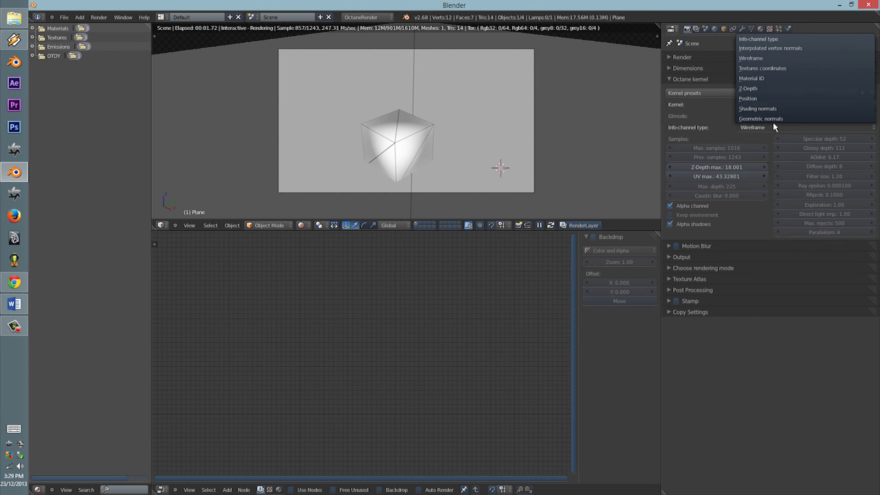
{"action": "left_click", "coordinate": [784, 49]}
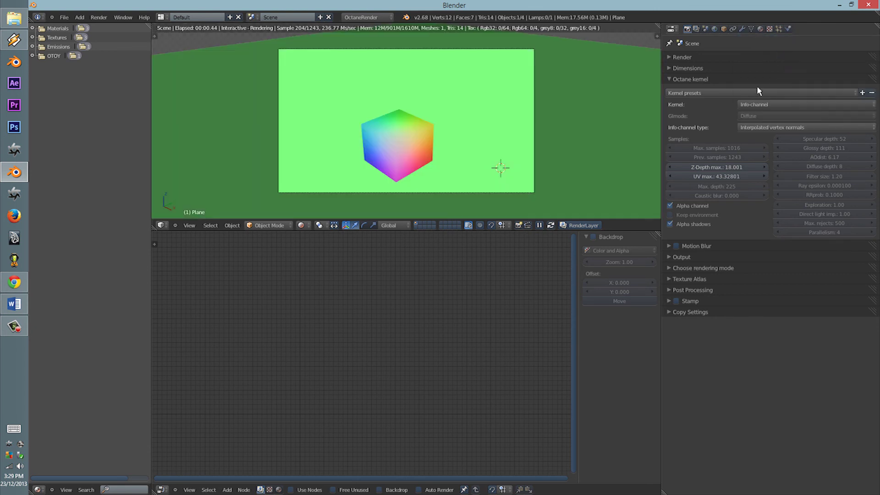
{"action": "left_click", "coordinate": [762, 129]}
{"action": "left_click", "coordinate": [761, 109]}
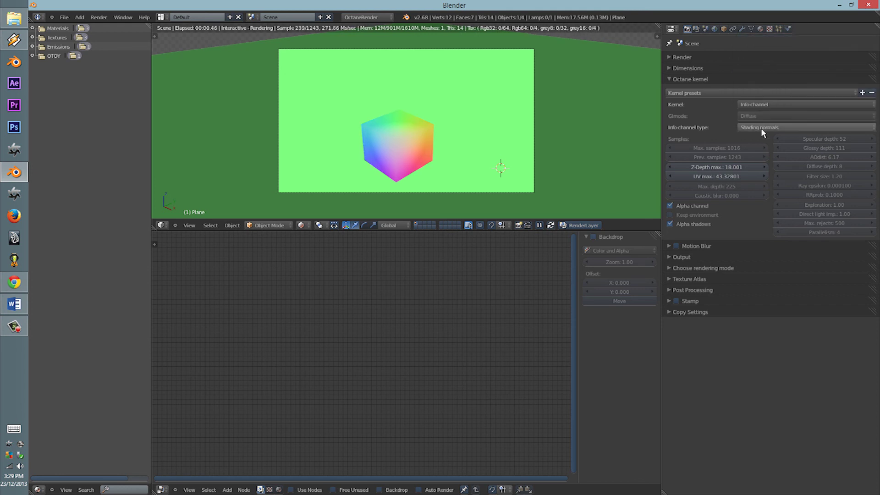
{"action": "left_click", "coordinate": [761, 128]}
{"action": "left_click", "coordinate": [762, 119]}
{"action": "left_click", "coordinate": [760, 128]}
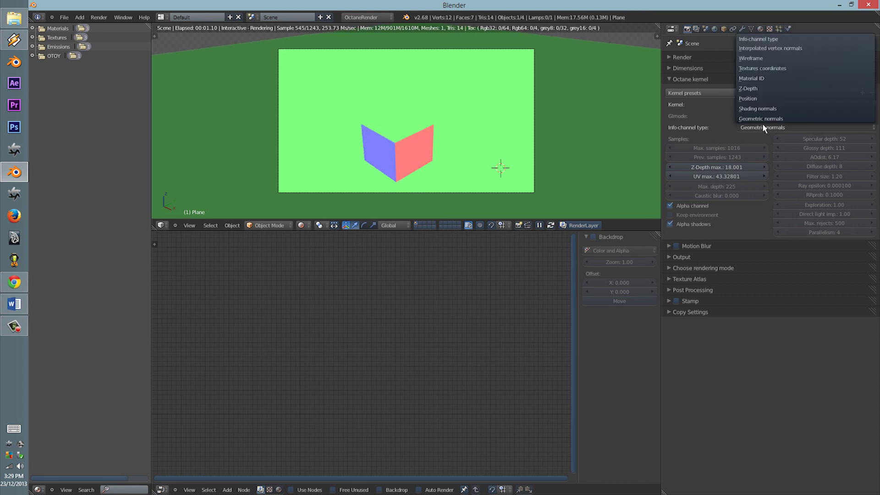
{"action": "left_click", "coordinate": [763, 120]}
{"action": "left_click", "coordinate": [688, 93]}
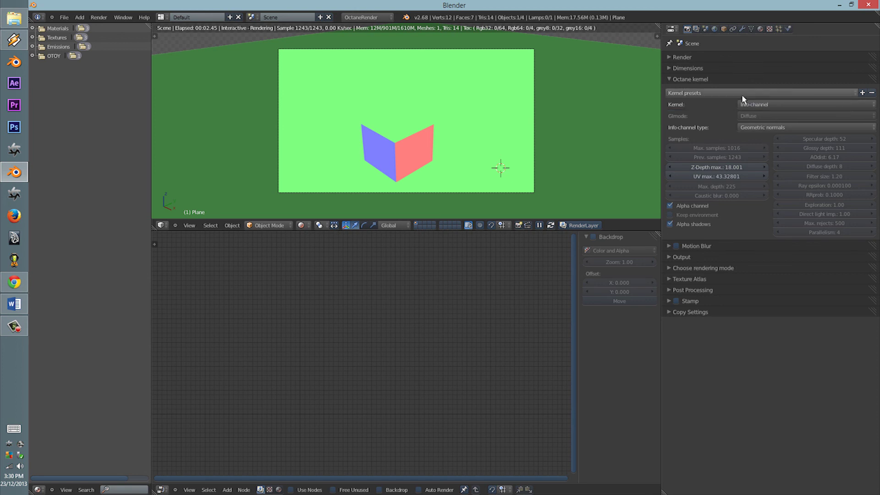
Switch the Octane kernel from PMC back to Path trace and drop the live preview to solid viewport shading.
{"action": "left_click", "coordinate": [756, 104]}
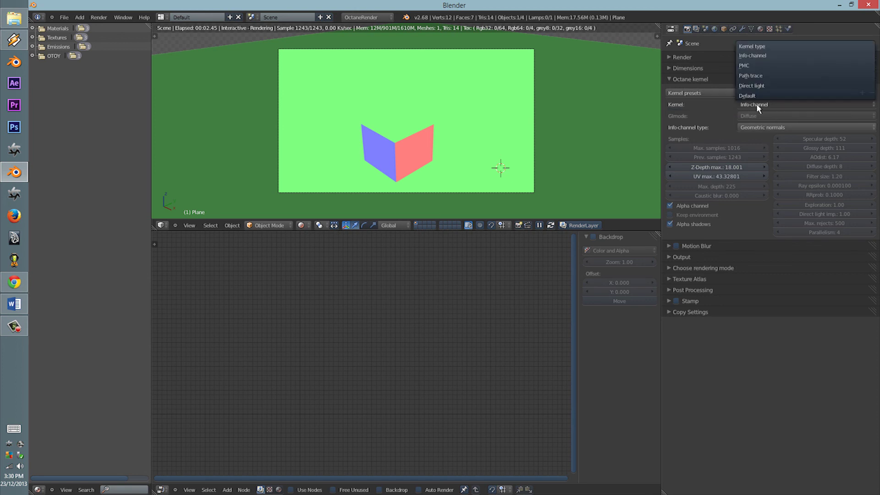
{"action": "left_click", "coordinate": [757, 76]}
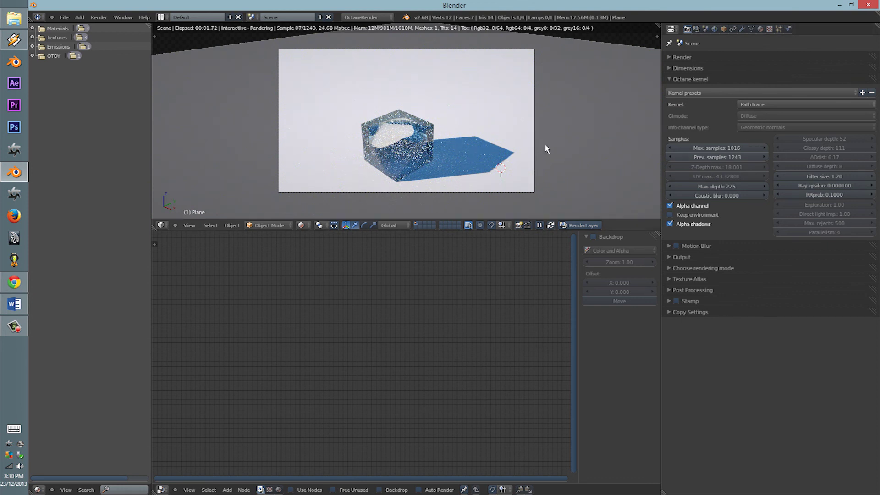
{"action": "key", "text": "shift+z"}
{"action": "key", "text": "z"}
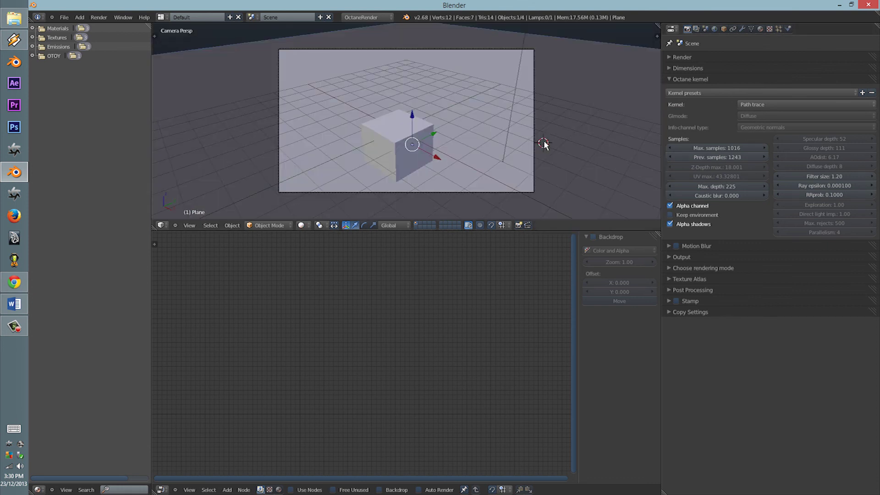